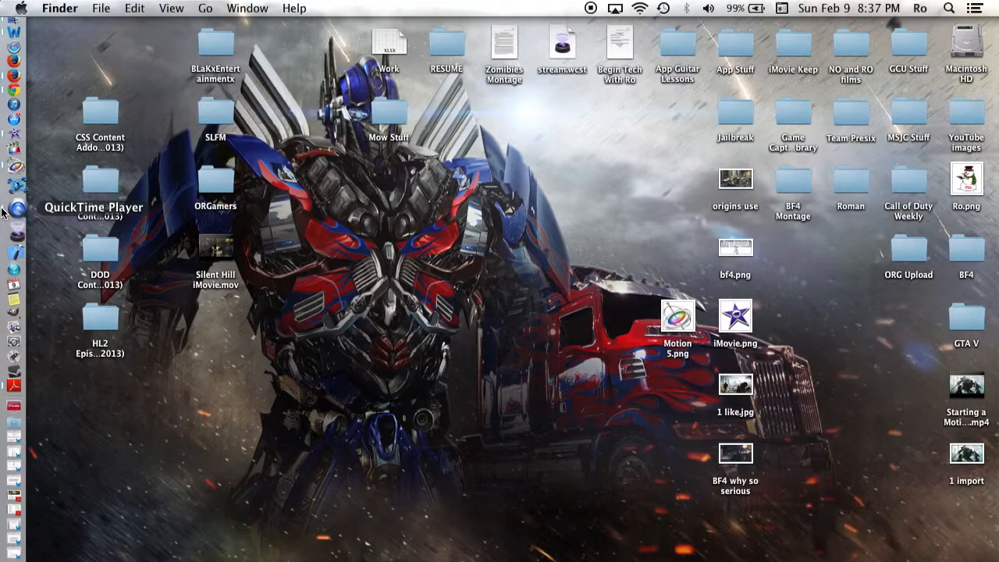
# Step: Switch to Motion and bring the untitled cheesecake project to the front, keeping it open
pyautogui.click(5, 180)
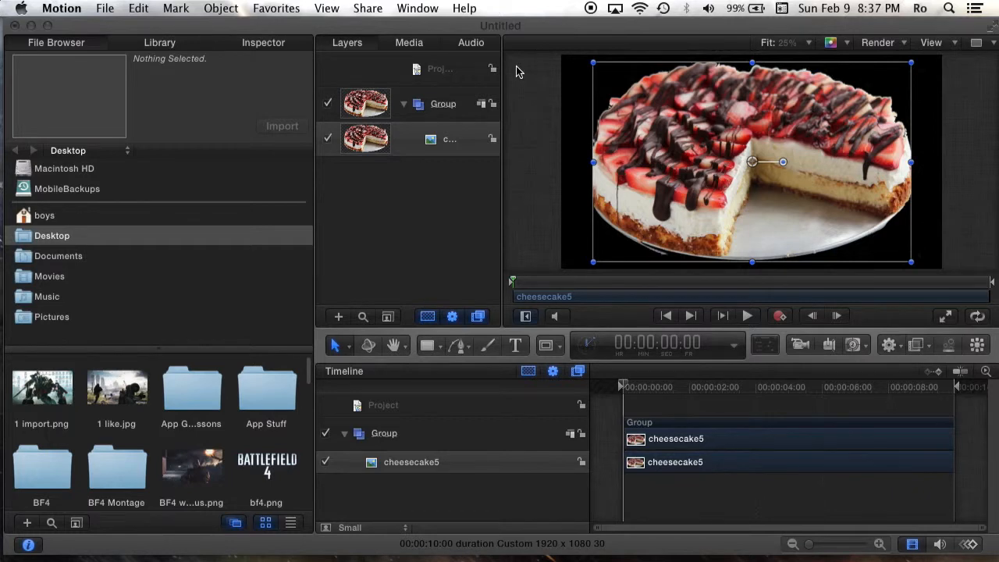
pyautogui.click(518, 29)
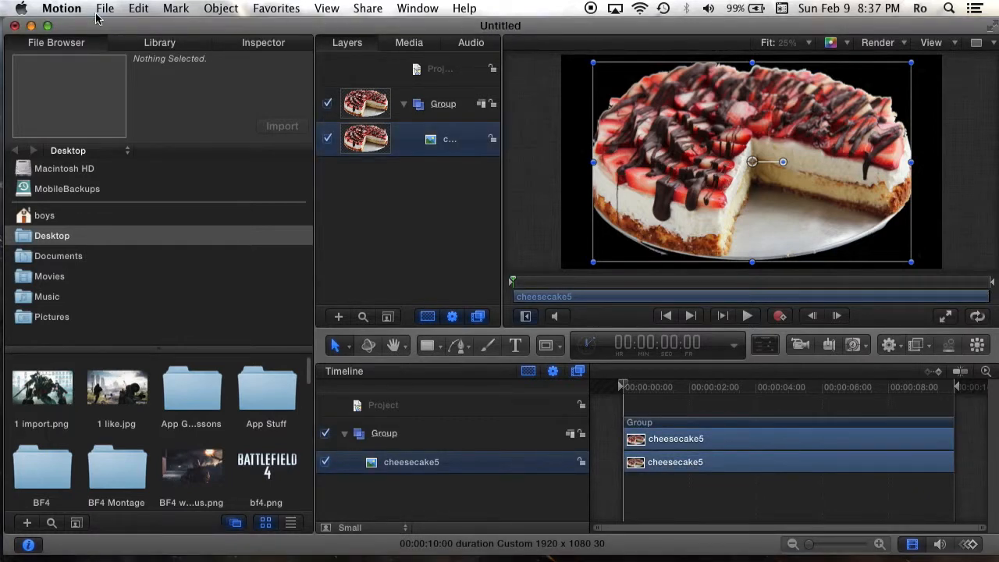
pyautogui.click(13, 27)
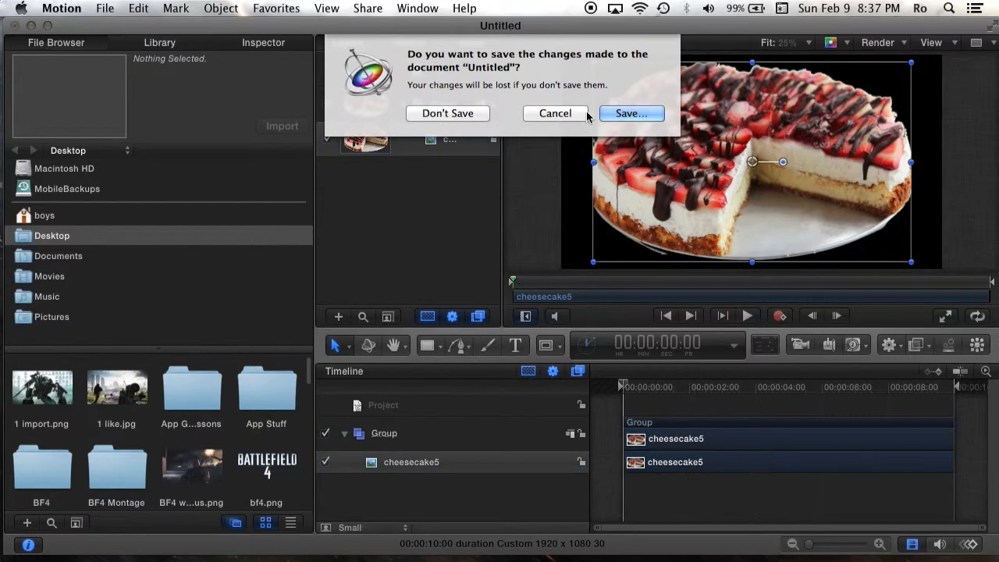
pyautogui.click(577, 117)
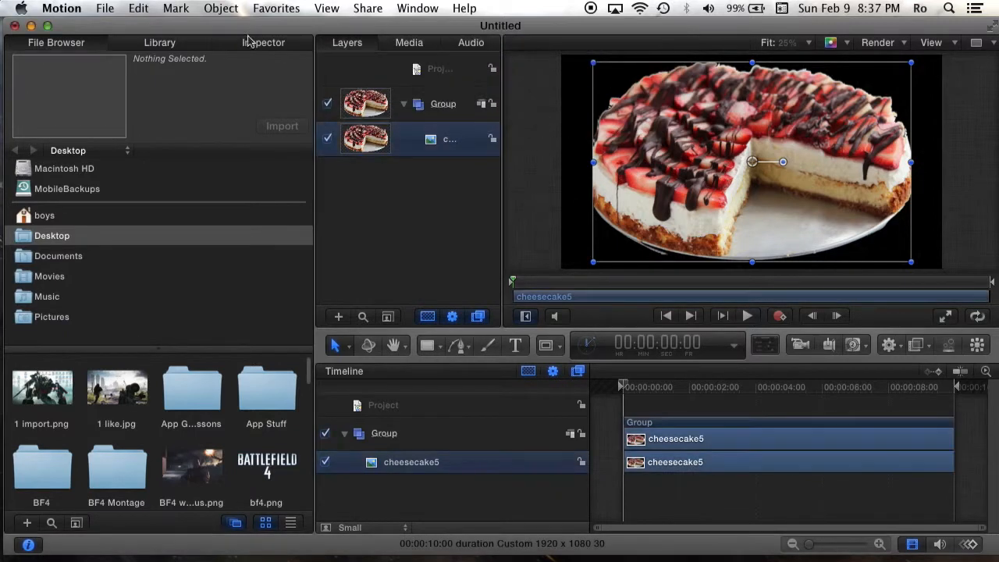
# Step: Save the untitled project to the Desktop under the name Motion5T
pyautogui.click(95, 8)
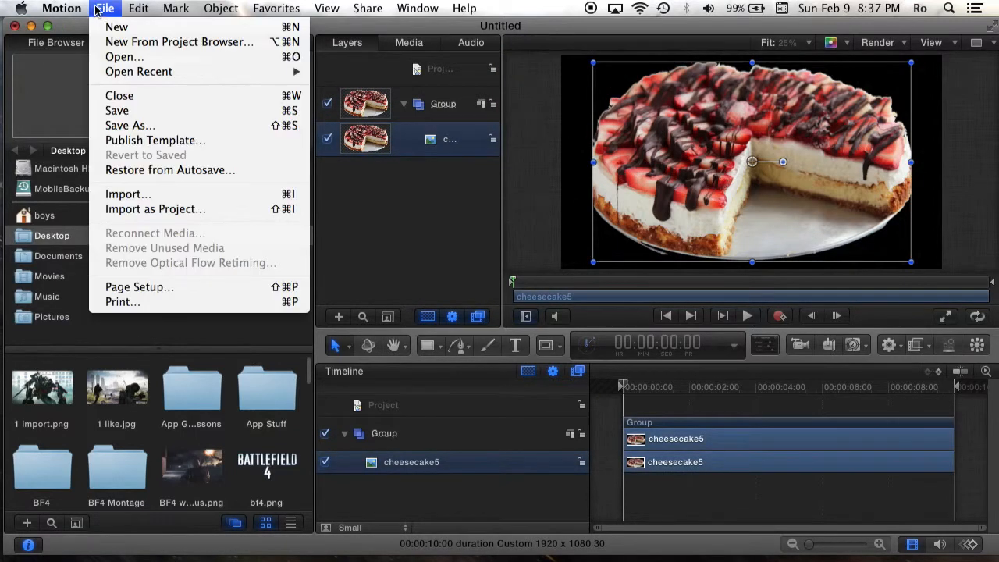
pyautogui.click(156, 125)
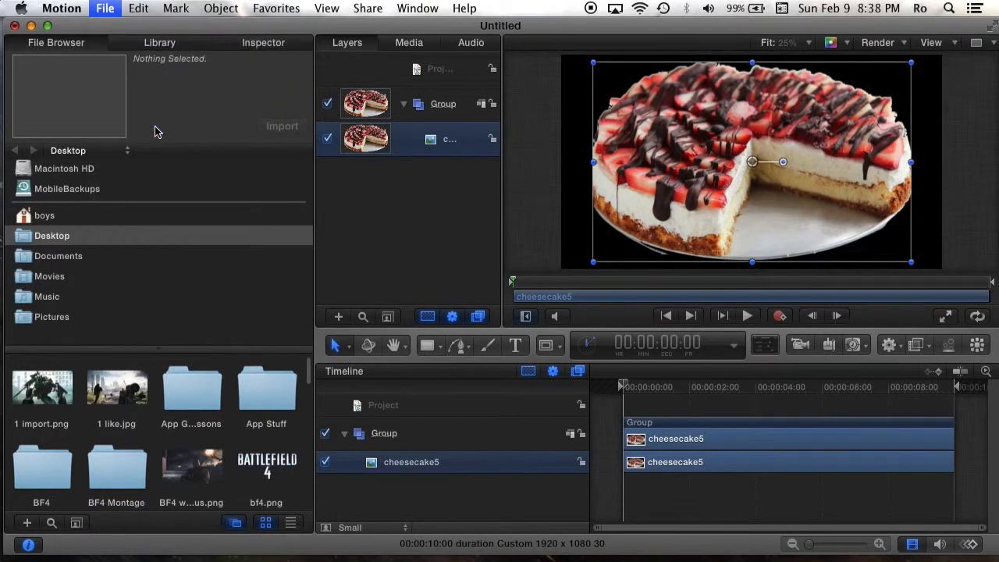
pyautogui.click(106, 8)
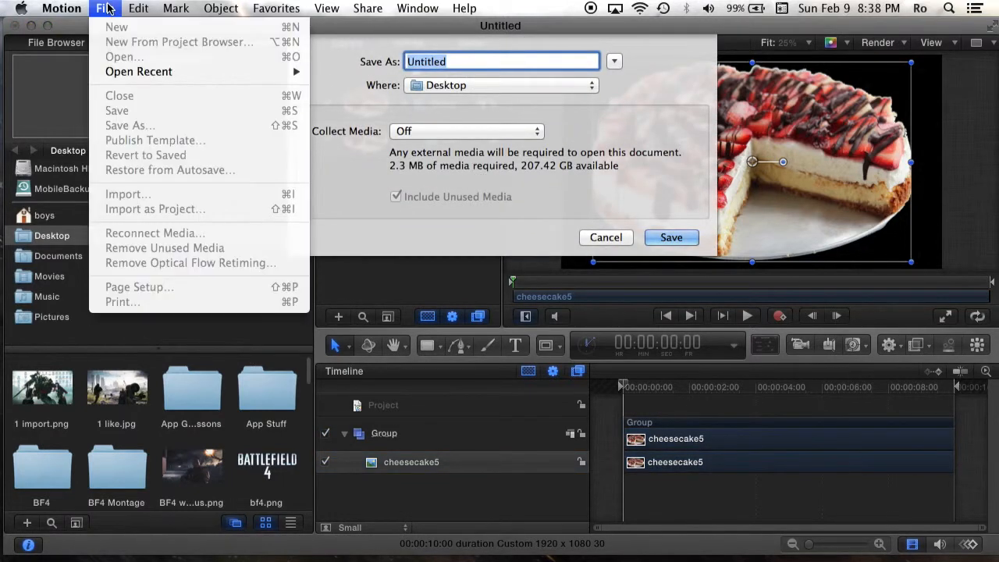
pyautogui.click(105, 10)
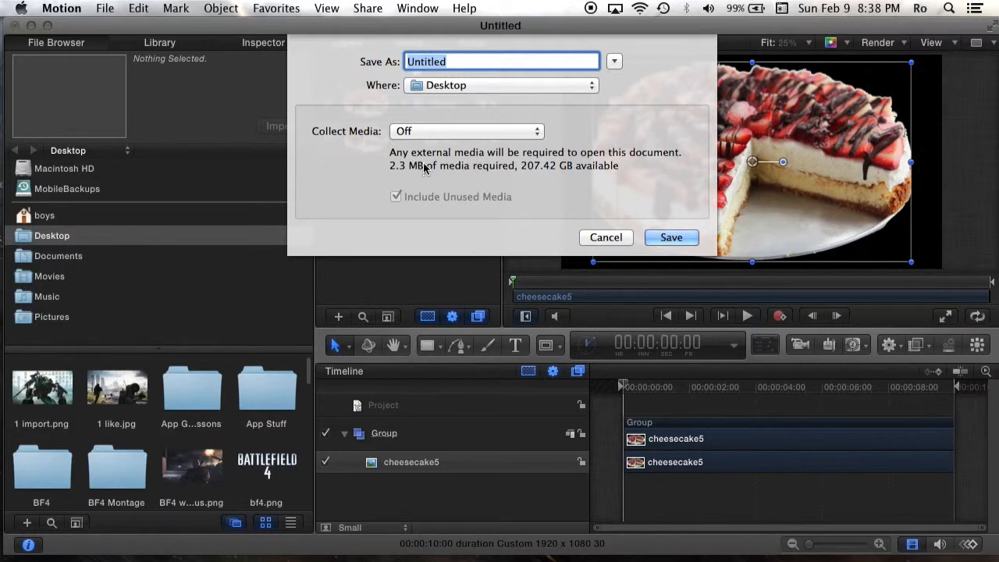
pyautogui.click(456, 88)
pyautogui.click(460, 86)
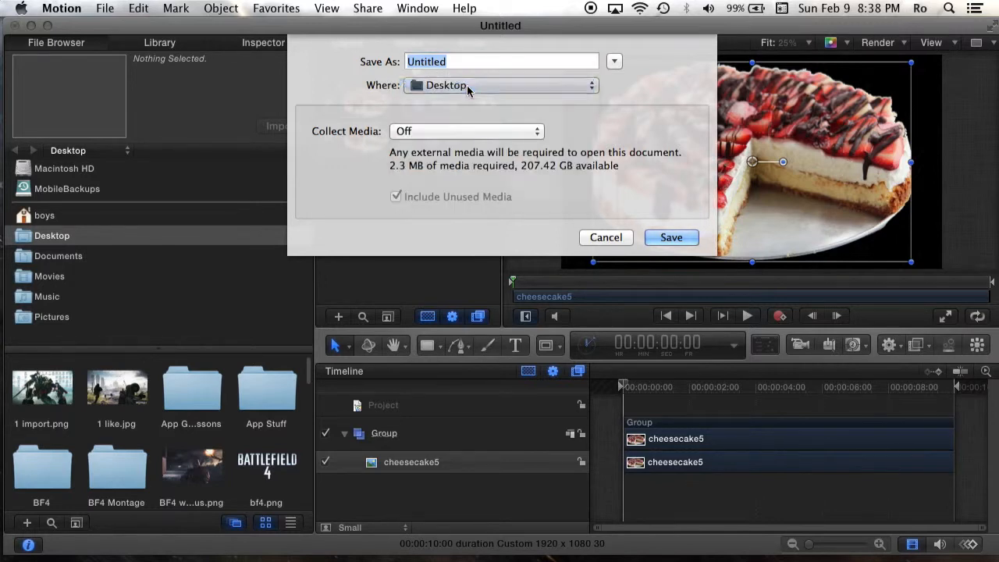
pyautogui.click(475, 59)
pyautogui.click(614, 61)
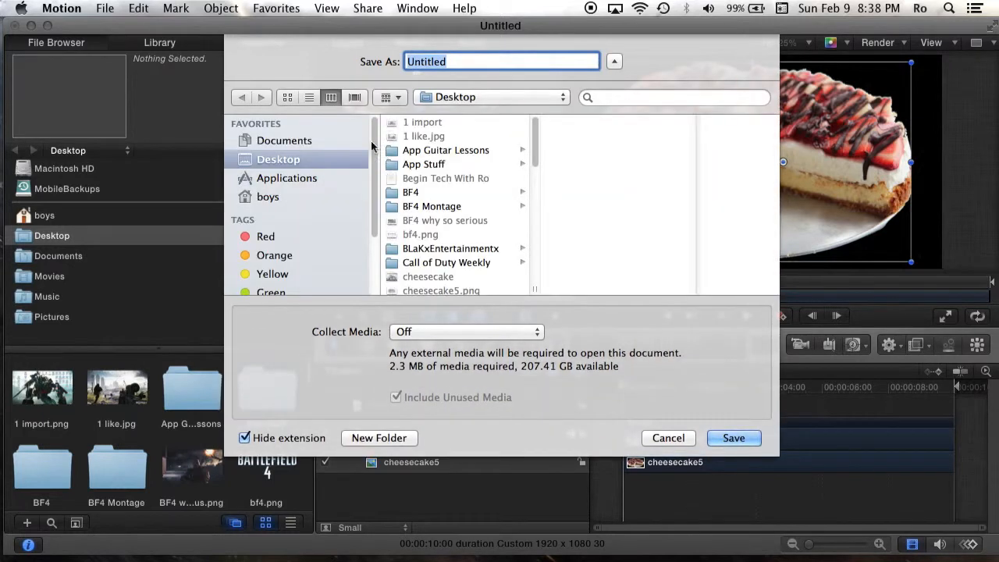
pyautogui.click(614, 61)
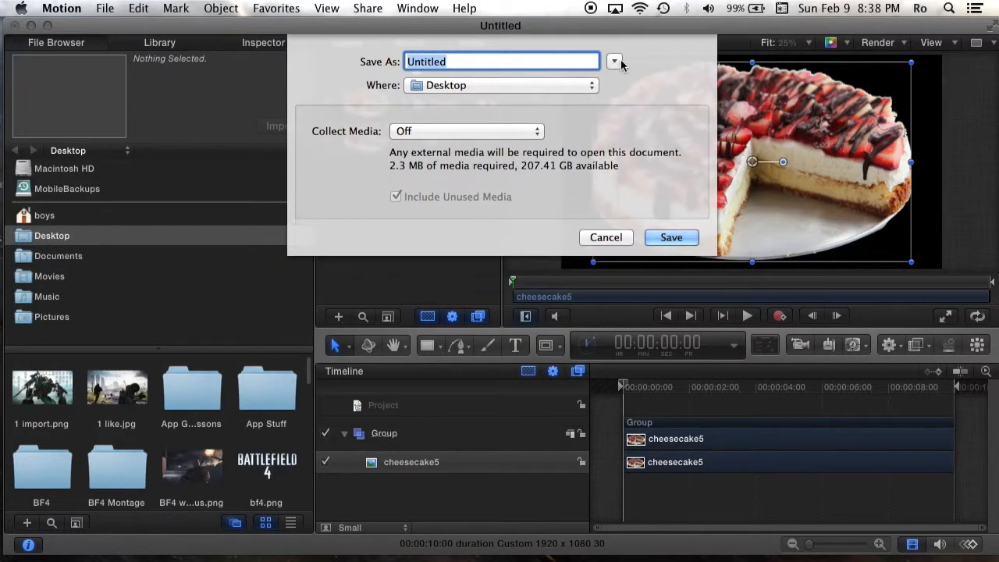
pyautogui.doubleClick(518, 61)
pyautogui.write('Motion5T')
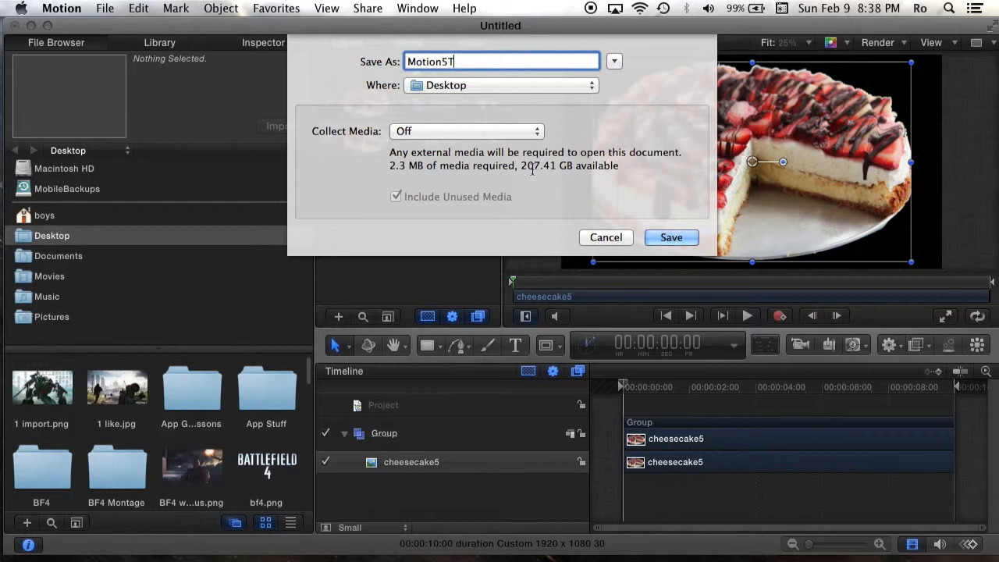
pyautogui.click(687, 240)
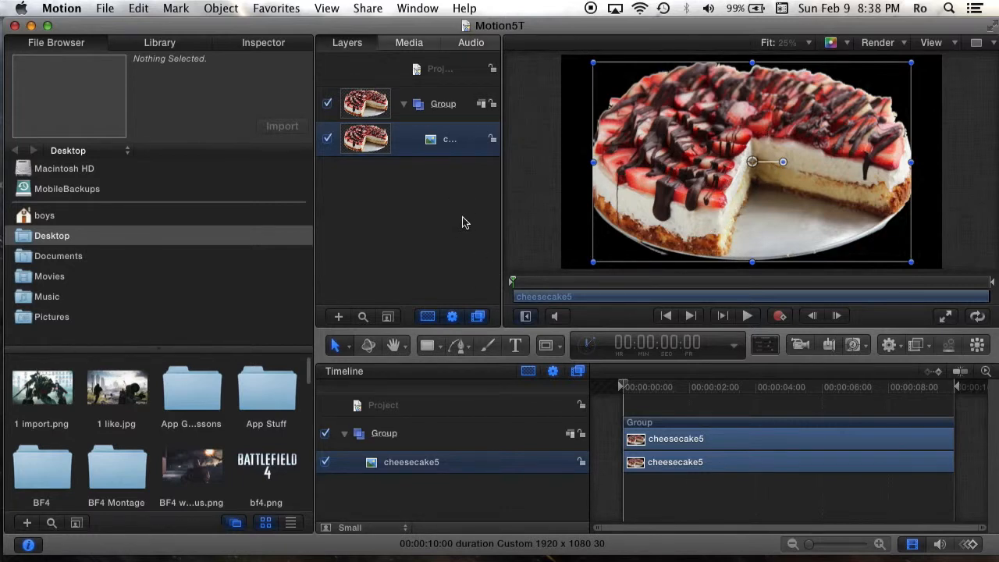
pyautogui.click(568, 191)
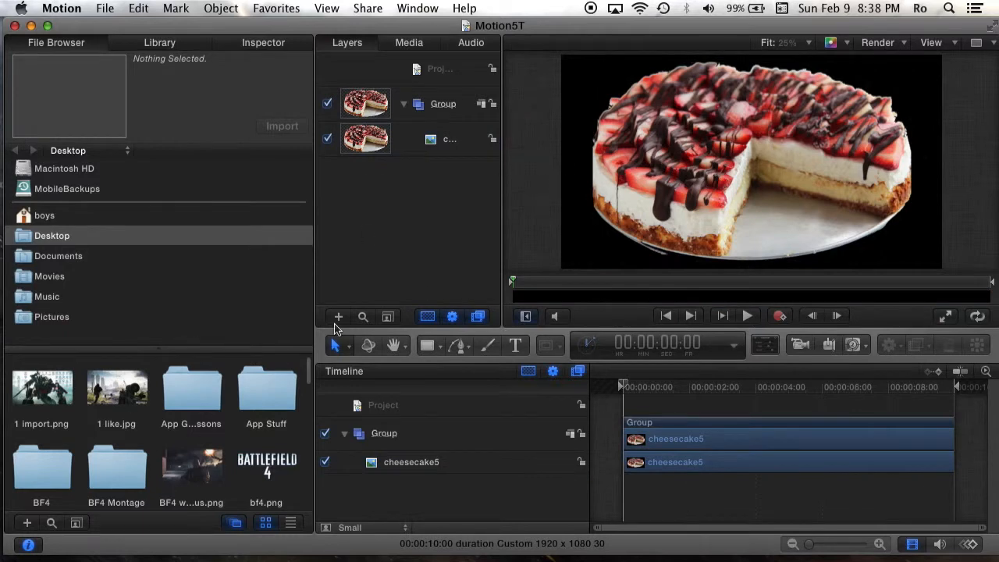
pyautogui.moveTo(337, 345); pyautogui.dragTo(399, 378)
pyautogui.moveTo(340, 344); pyautogui.dragTo(359, 353)
pyautogui.click(368, 345)
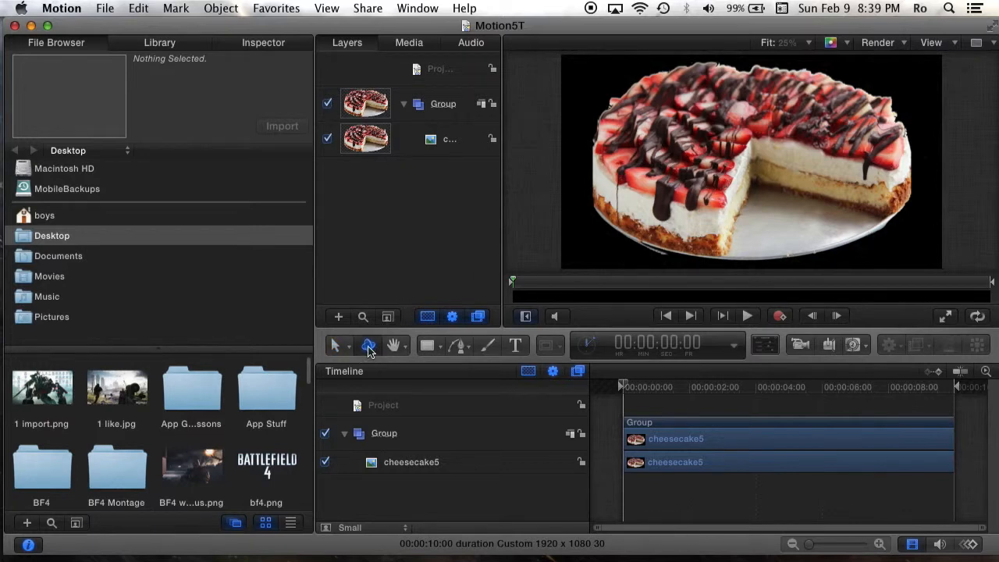
pyautogui.click(340, 351)
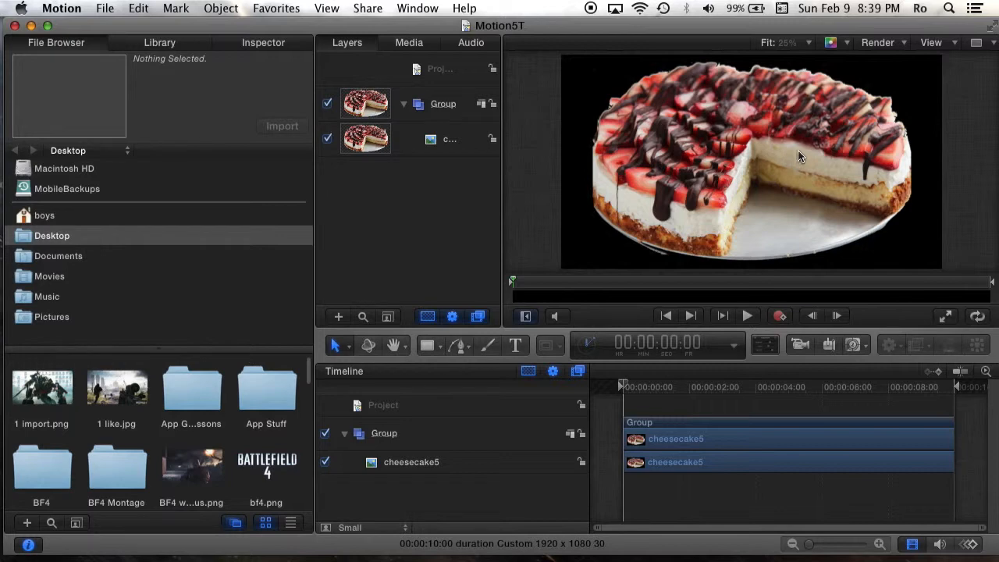
# Step: Rotate the cheesecake image on the canvas to about 719.4° and shrink it slightly with its corner handles
pyautogui.click(778, 140)
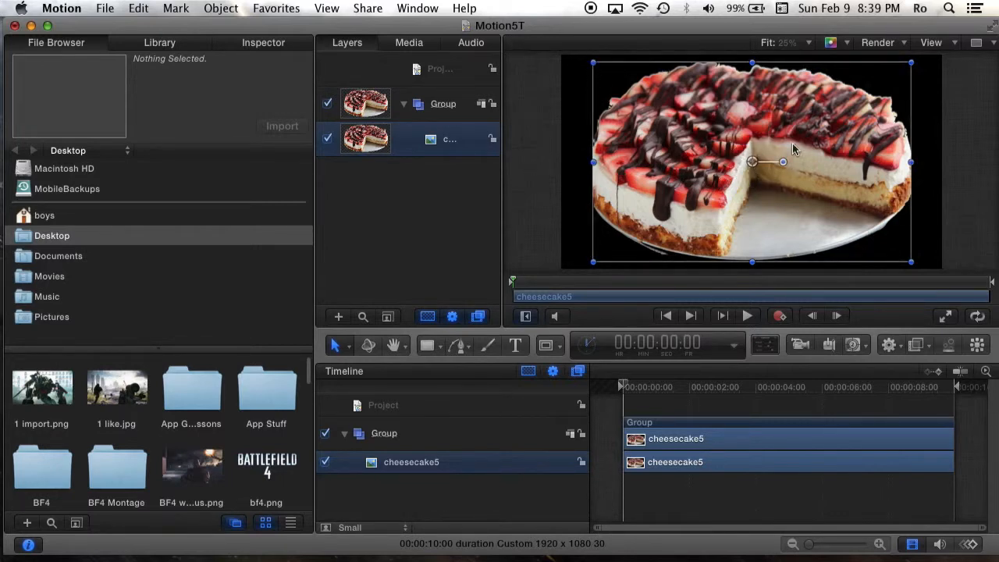
pyautogui.moveTo(783, 164)
pyautogui.mouseDown()
pyautogui.moveTo(780, 151)
pyautogui.moveTo(778, 163)
pyautogui.moveTo(735, 145)
pyautogui.moveTo(735, 169)
pyautogui.moveTo(730, 163)
pyautogui.moveTo(947, 156)
pyautogui.moveTo(950, 167)
pyautogui.moveTo(947, 142)
pyautogui.moveTo(997, 167)
pyautogui.moveTo(742, 170)
pyautogui.moveTo(751, 159)
pyautogui.moveTo(734, 160)
pyautogui.moveTo(814, 161)
pyautogui.moveTo(787, 163)
pyautogui.mouseUp()
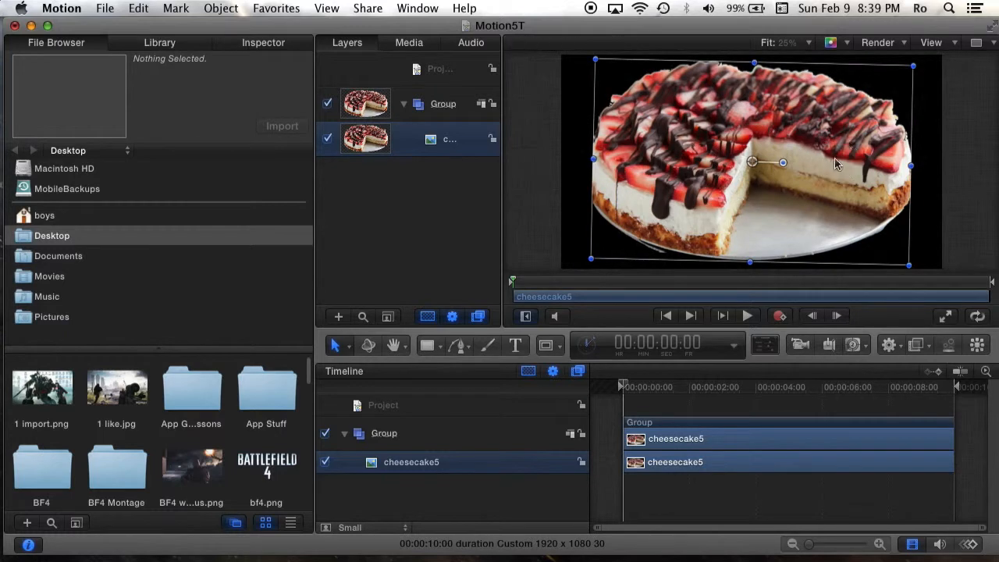
pyautogui.moveTo(912, 69); pyautogui.dragTo(587, 158)
pyautogui.moveTo(596, 264); pyautogui.dragTo(901, 79)
pyautogui.moveTo(780, 169); pyautogui.dragTo(778, 169)
pyautogui.moveTo(905, 76); pyautogui.dragTo(889, 81)
pyautogui.moveTo(827, 132)
pyautogui.mouseDown()
pyautogui.moveTo(841, 125)
pyautogui.moveTo(816, 133)
pyautogui.moveTo(848, 132)
pyautogui.moveTo(838, 123)
pyautogui.moveTo(836, 133)
pyautogui.moveTo(843, 111)
pyautogui.moveTo(841, 124)
pyautogui.mouseUp()
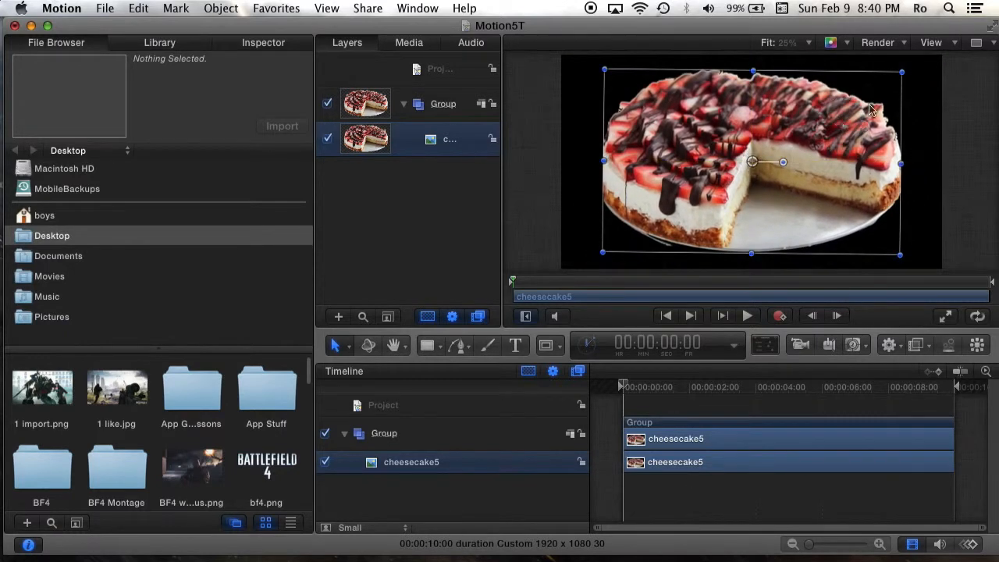
pyautogui.click(913, 103)
pyautogui.click(813, 115)
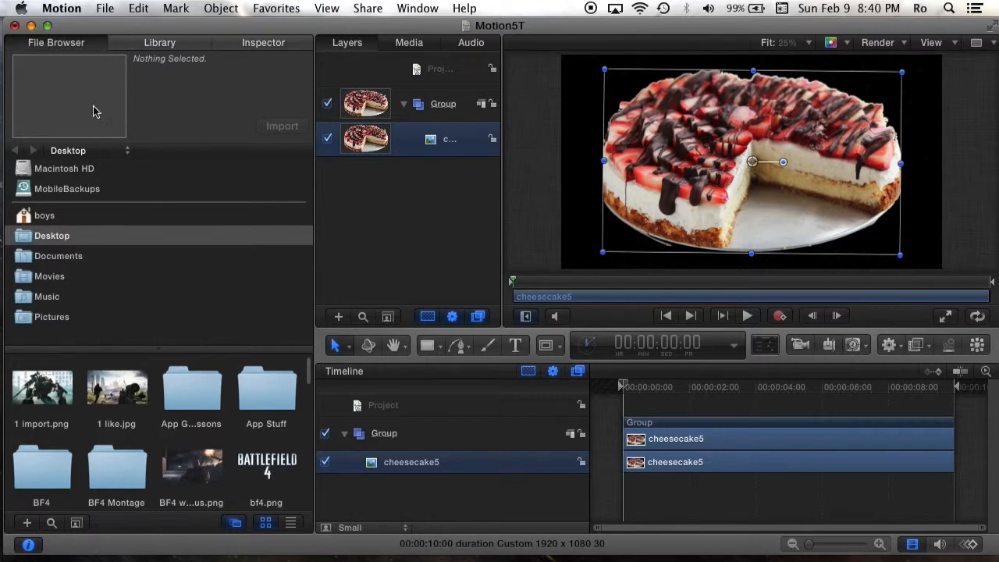
# Step: Examine the library categories, the cheesecake image's properties, and its opacity, blend mode and drop shadow settings in the HUD
pyautogui.click(148, 45)
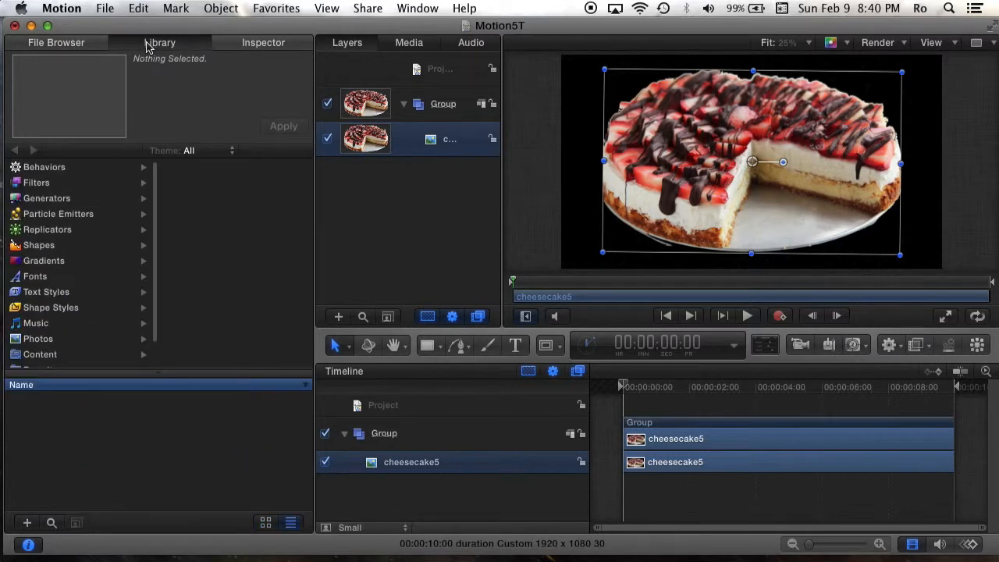
pyautogui.click(270, 49)
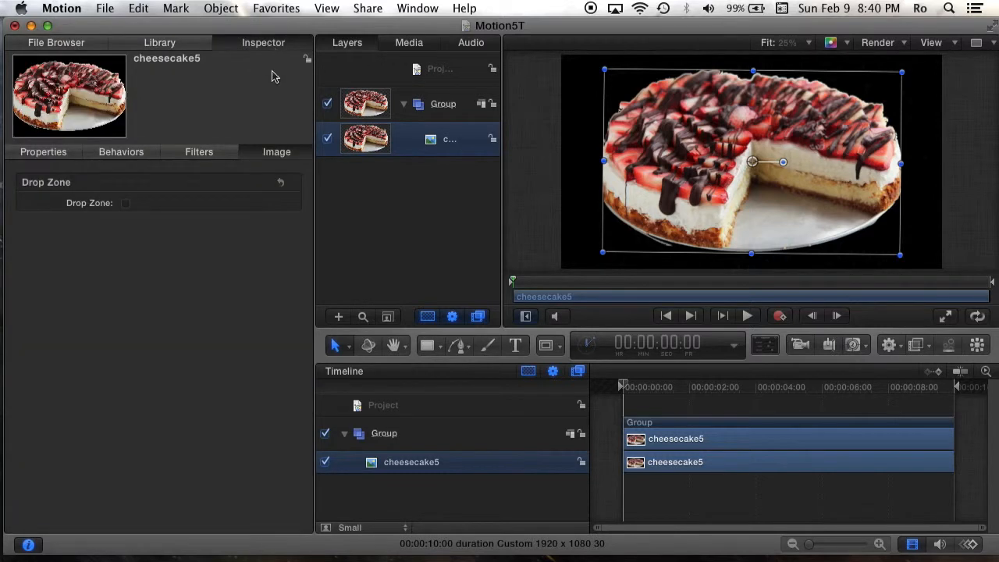
pyautogui.click(764, 349)
pyautogui.moveTo(508, 224); pyautogui.dragTo(521, 151)
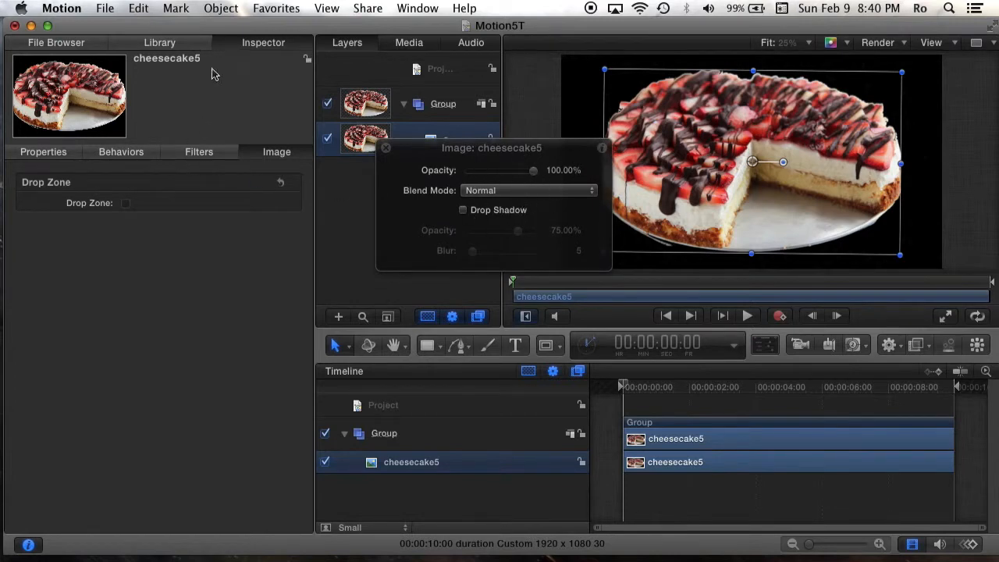
pyautogui.click(56, 158)
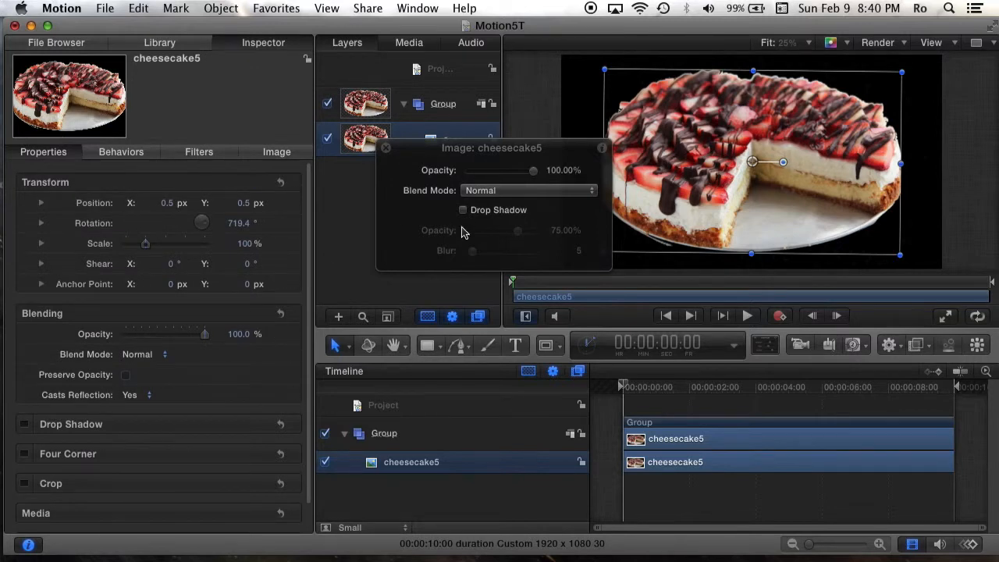
pyautogui.click(385, 148)
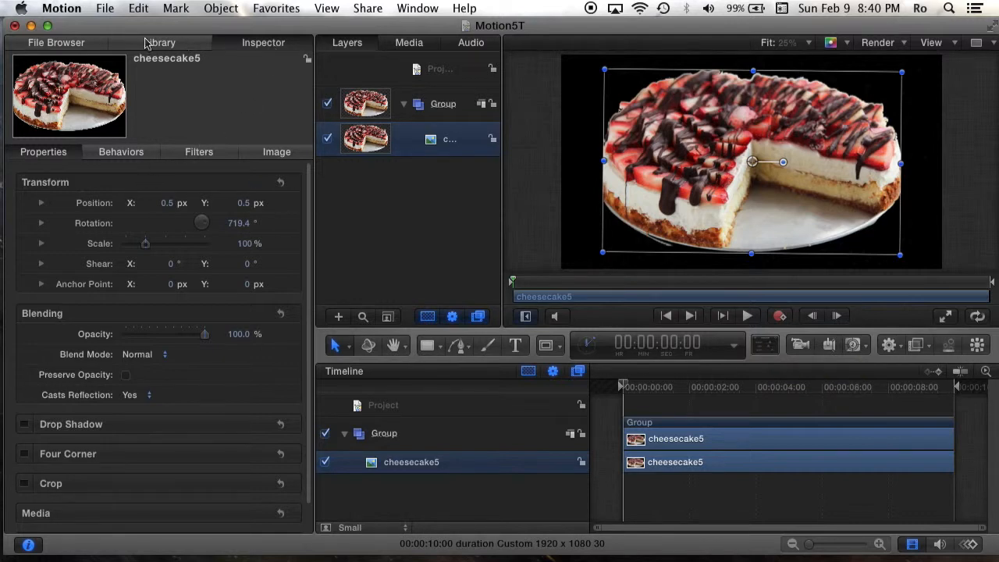
# Step: Examine the files available for import and the cheesecake image's behaviors, filters and drop zone setting
pyautogui.click(54, 43)
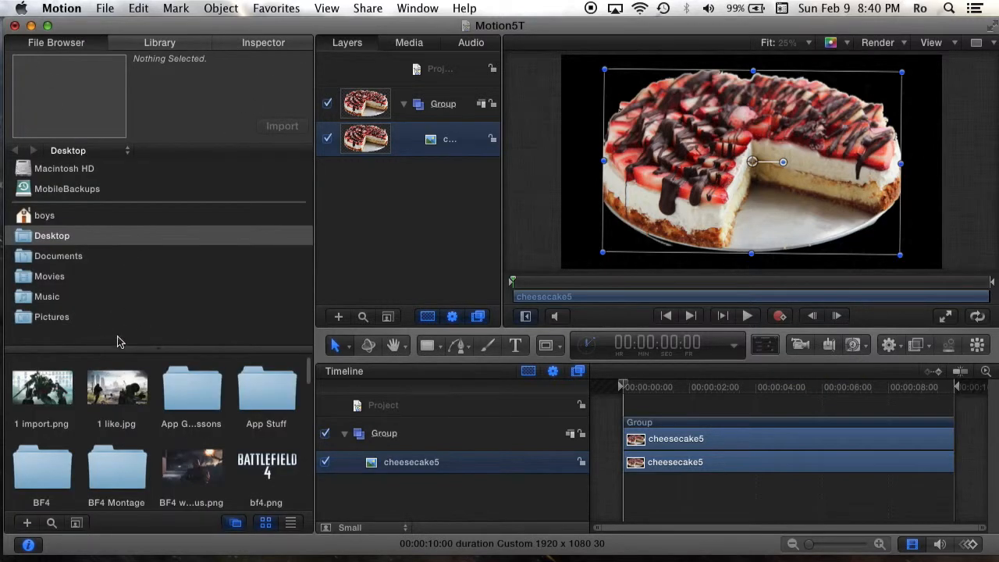
pyautogui.click(265, 44)
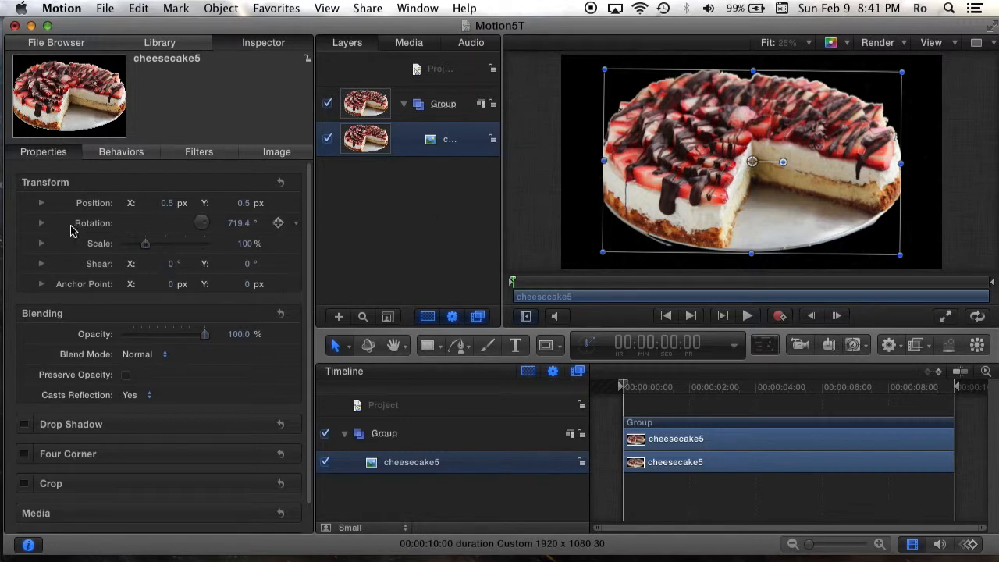
pyautogui.click(783, 163)
pyautogui.click(124, 155)
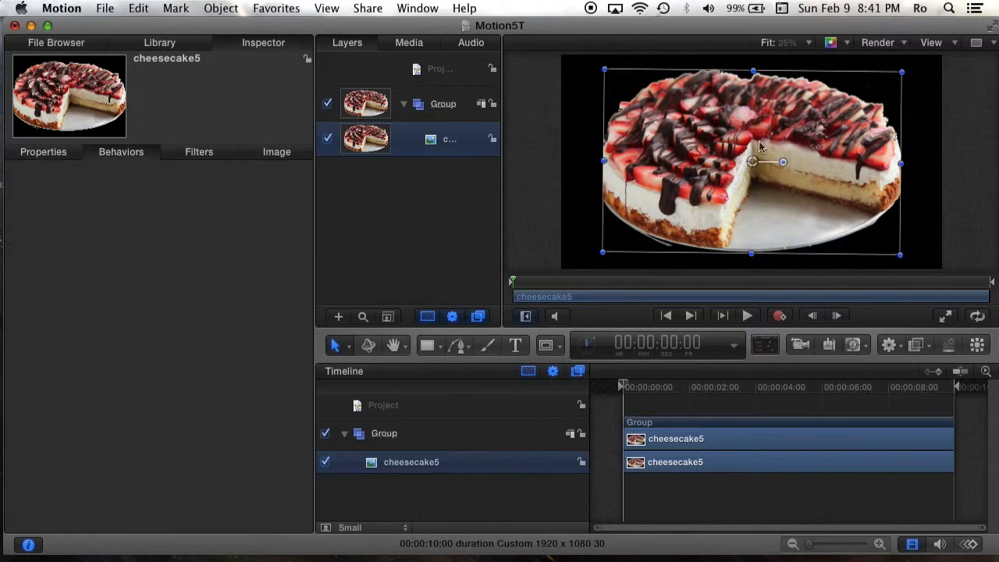
pyautogui.click(201, 159)
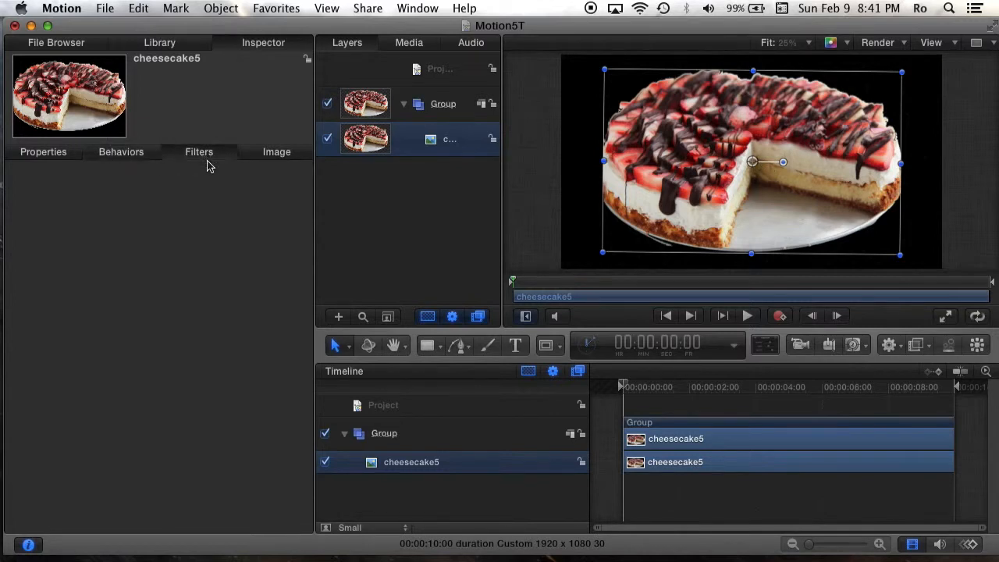
pyautogui.click(283, 156)
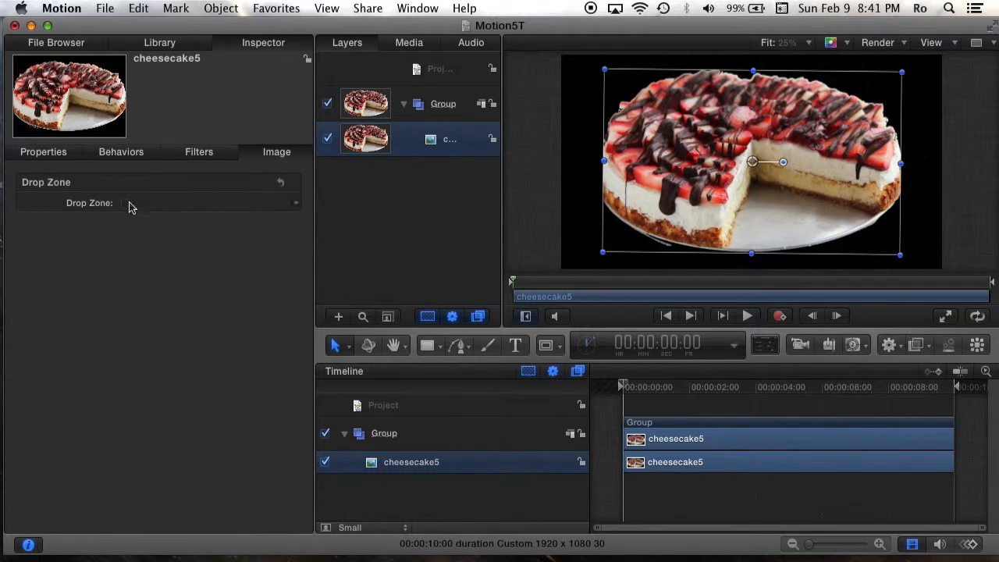
# Step: Review the cheesecake image's transform and blending properties, including shear, opacity and blend mode
pyautogui.click(43, 154)
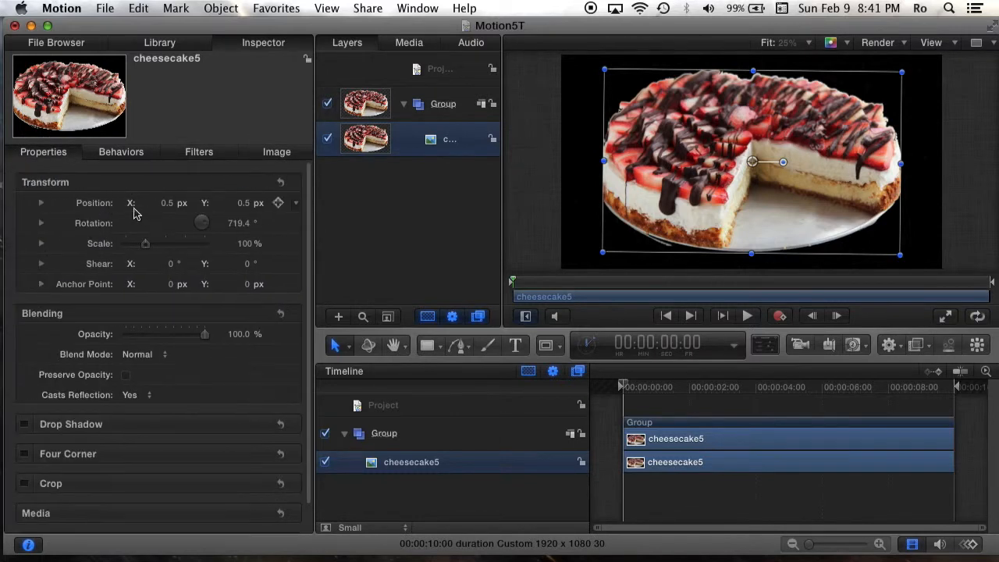
pyautogui.scroll(-3, 111, 460)
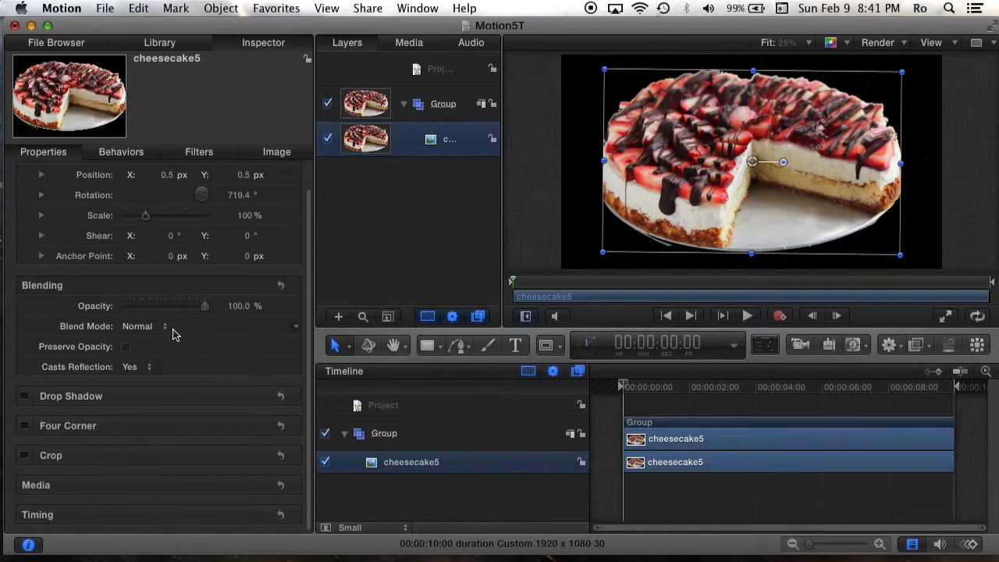
pyautogui.scroll(3, 174, 334)
pyautogui.scroll(-3, 163, 367)
pyautogui.scroll(3, 151, 232)
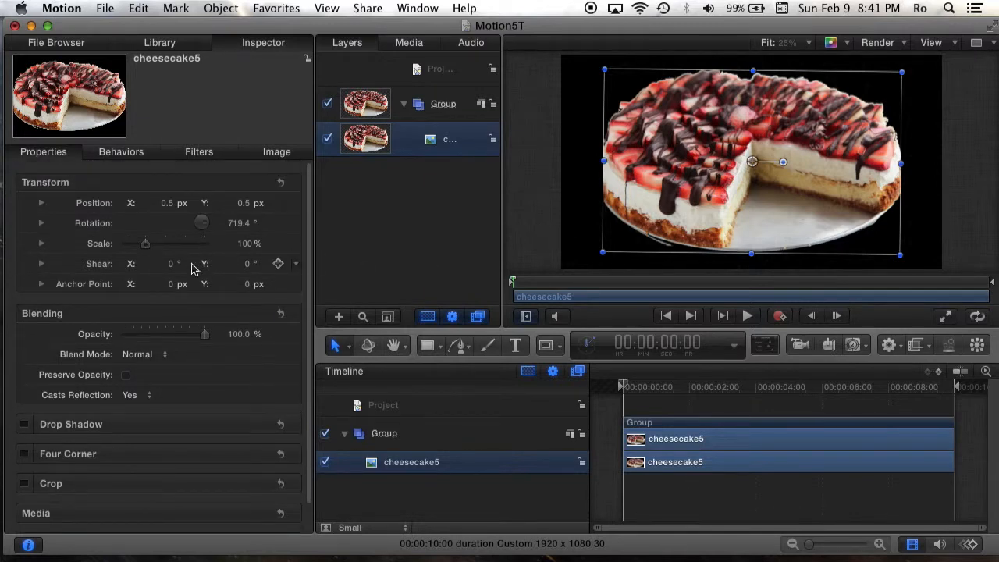
pyautogui.click(281, 264)
pyautogui.moveTo(202, 334)
pyautogui.mouseDown()
pyautogui.moveTo(123, 337)
pyautogui.moveTo(203, 334)
pyautogui.mouseUp()
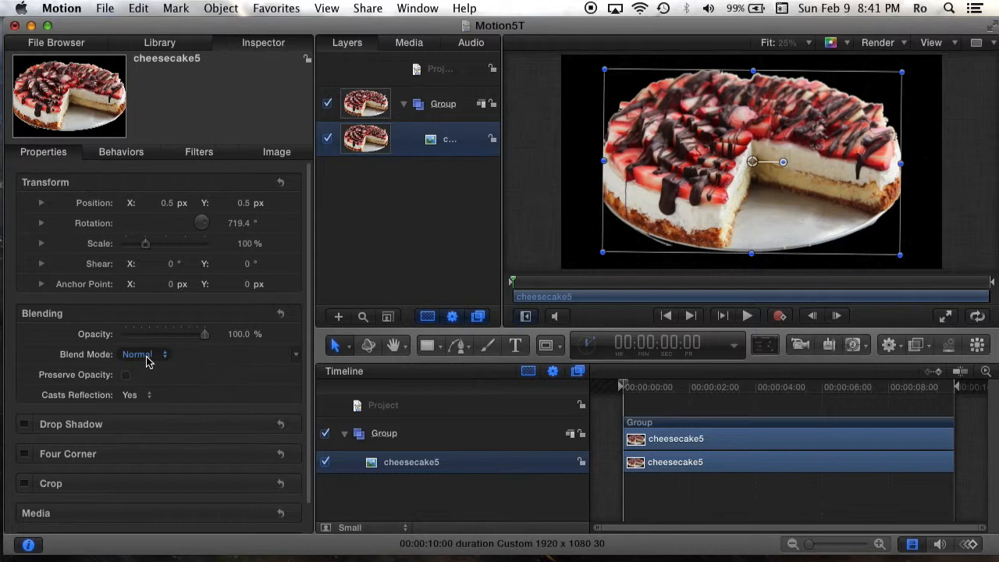
pyautogui.click(147, 357)
pyautogui.click(148, 356)
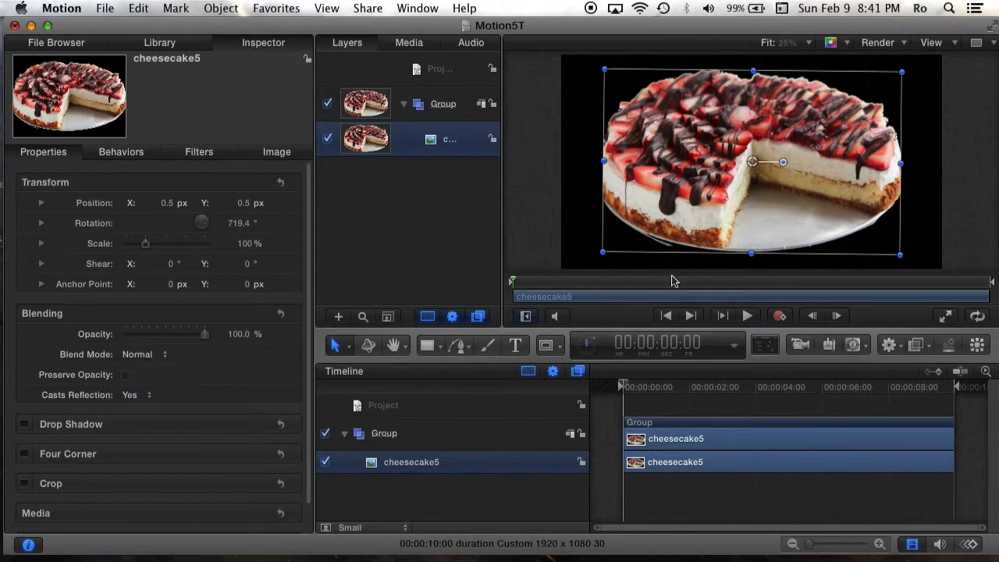
# Step: Examine the cheesecake image's Four Corner, Drop Shadow and Crop settings, toggling the first two on and off
pyautogui.scroll(-2, 67, 430)
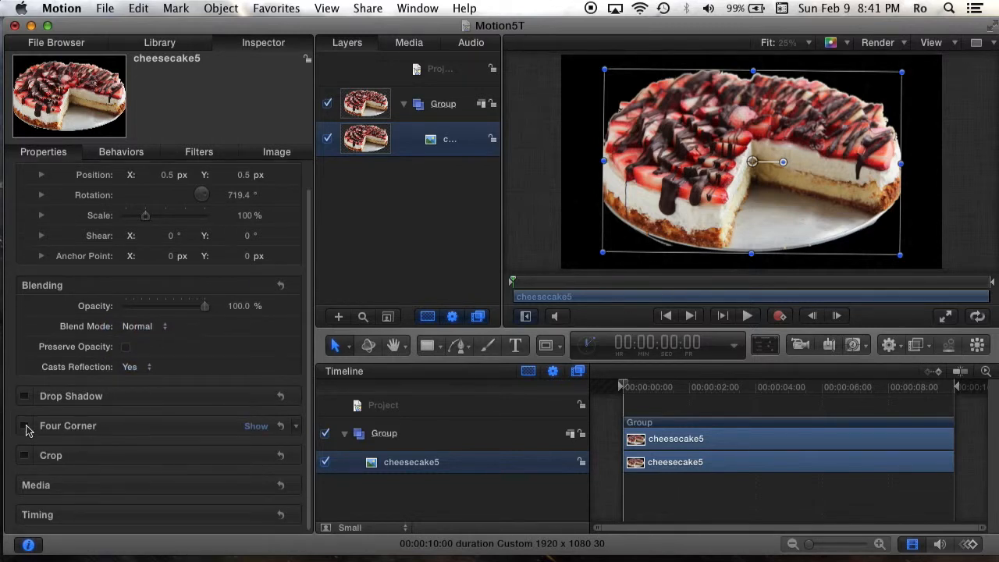
pyautogui.click(24, 426)
pyautogui.click(24, 426)
pyautogui.click(24, 425)
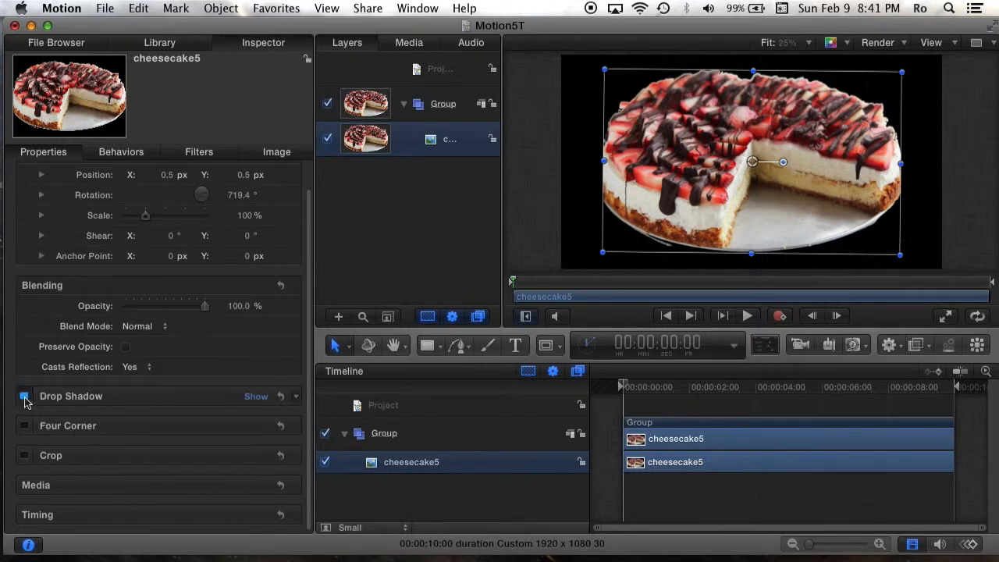
pyautogui.click(25, 396)
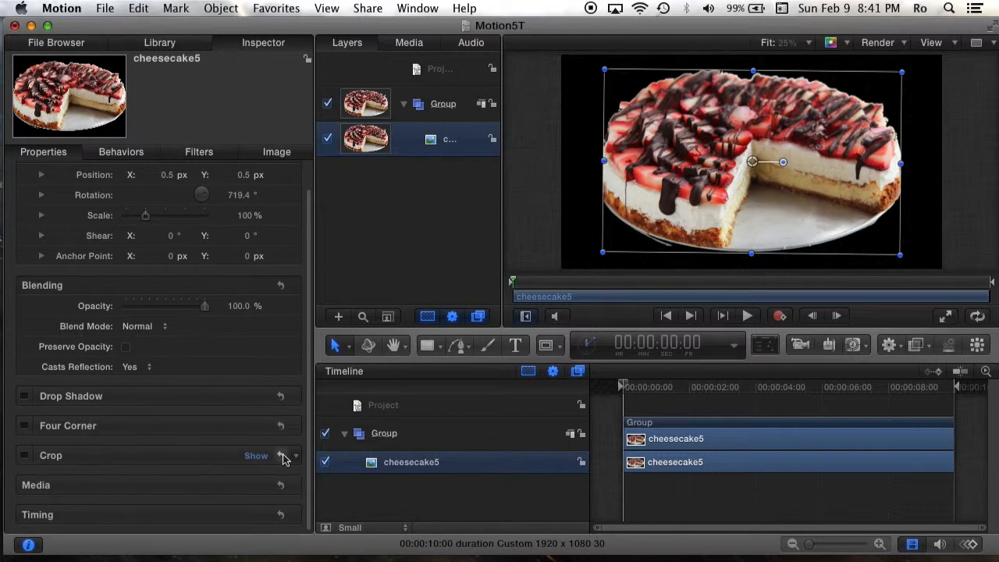
pyautogui.click(258, 455)
pyautogui.scroll(-1, 210, 463)
pyautogui.scroll(1, 212, 461)
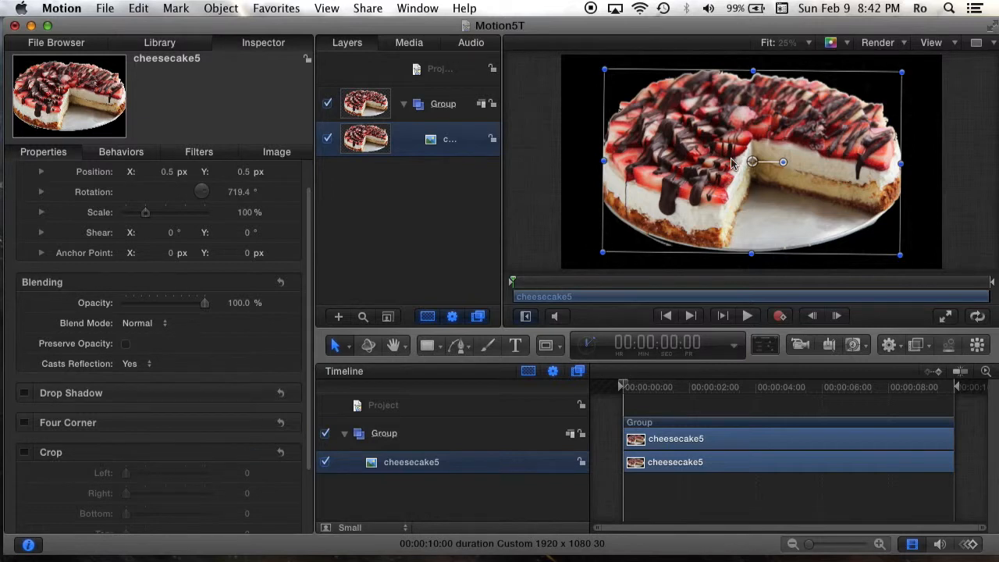
# Step: Shrink the cheesecake image slightly from its upper-right corner on the canvas and rotate it to about 719.3°
pyautogui.moveTo(903, 72)
pyautogui.mouseDown()
pyautogui.moveTo(892, 83)
pyautogui.moveTo(899, 78)
pyautogui.mouseUp()
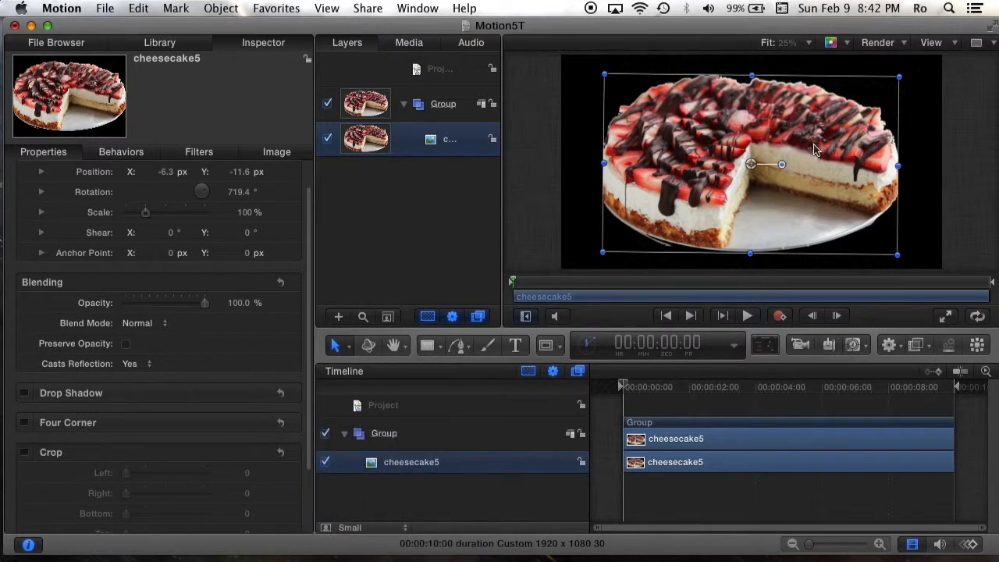
pyautogui.click(257, 456)
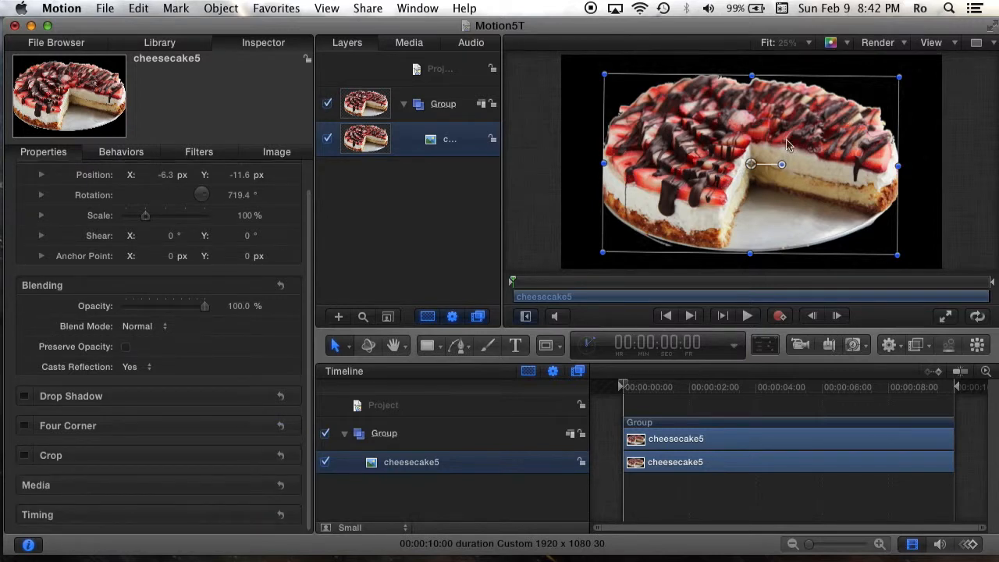
pyautogui.moveTo(784, 169); pyautogui.dragTo(791, 164)
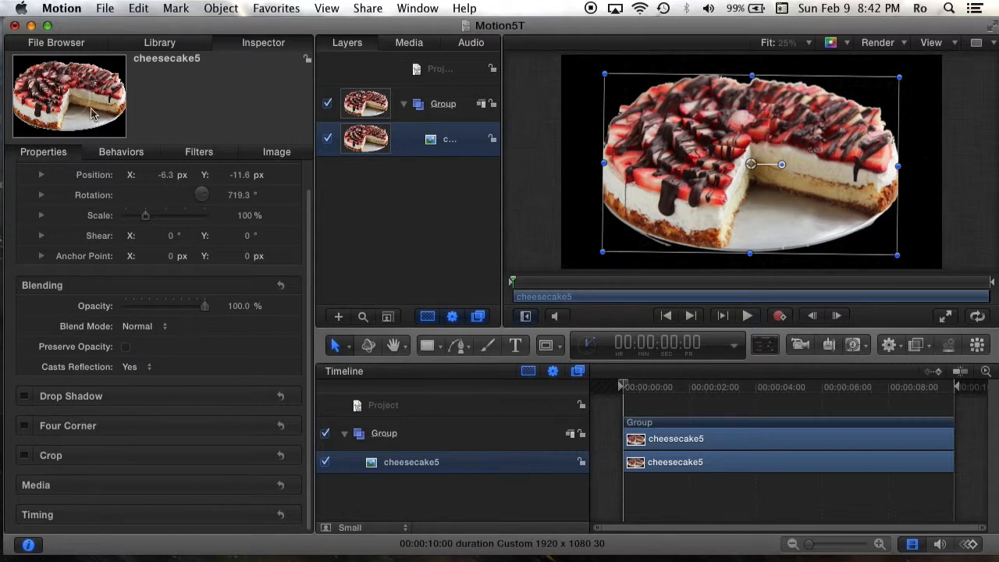
# Step: Compare the Desktop files available for import with the cheesecake image's transform and blending properties
pyautogui.click(76, 44)
pyautogui.click(286, 42)
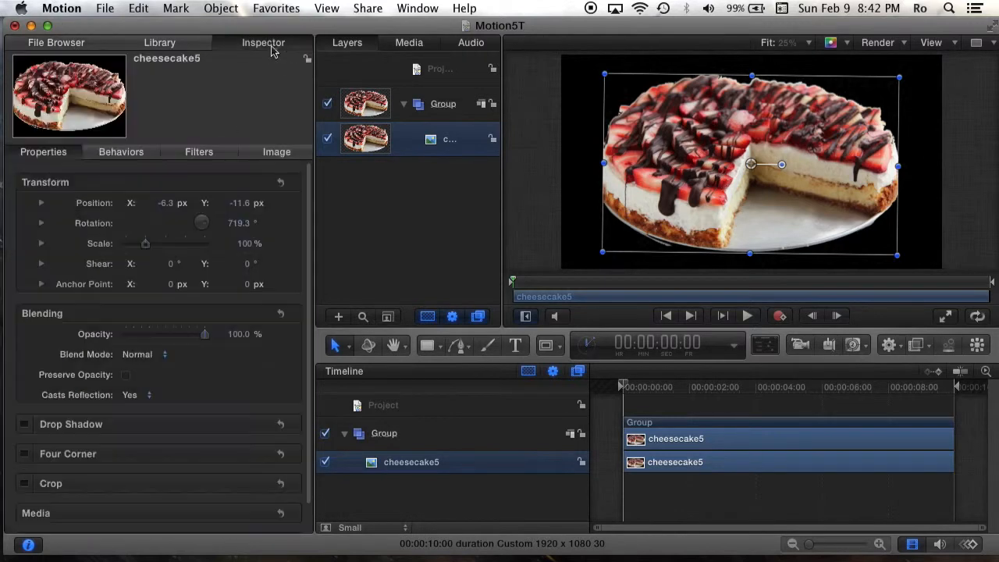
pyautogui.click(61, 44)
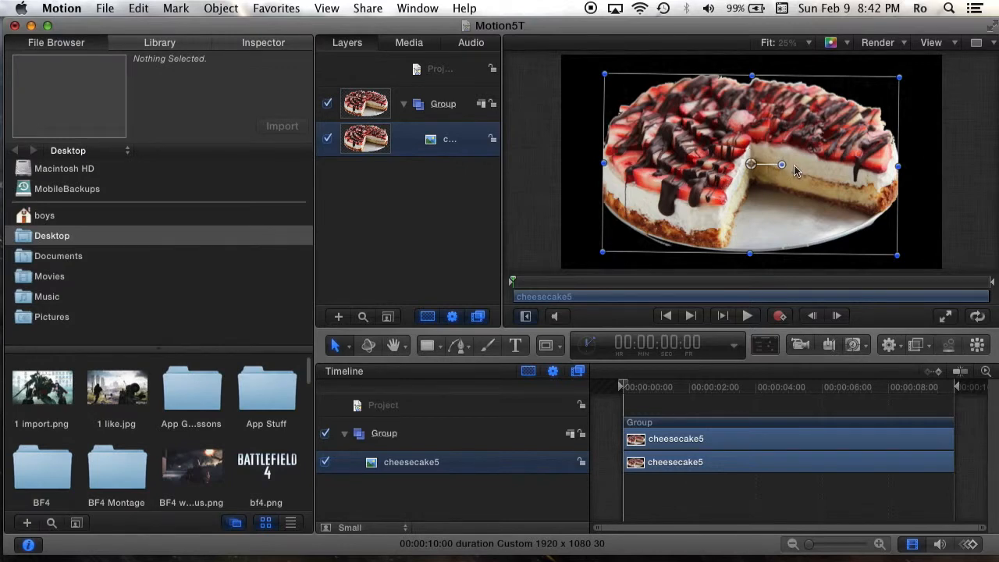
pyautogui.click(278, 42)
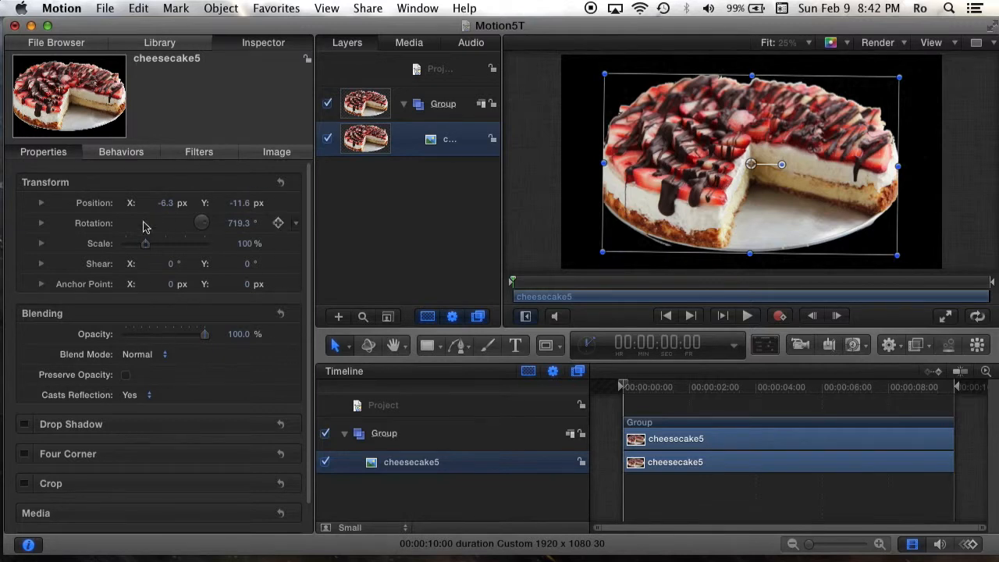
pyautogui.click(83, 43)
pyautogui.click(262, 43)
pyautogui.click(88, 43)
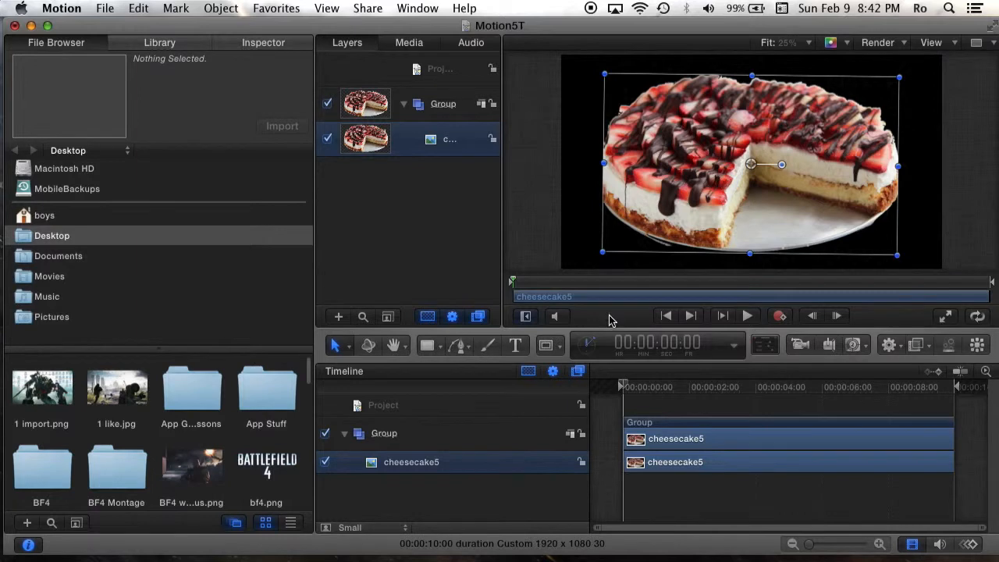
# Step: Set the cheesecake image's scale to 84% in its properties and return to the Desktop files
pyautogui.click(231, 43)
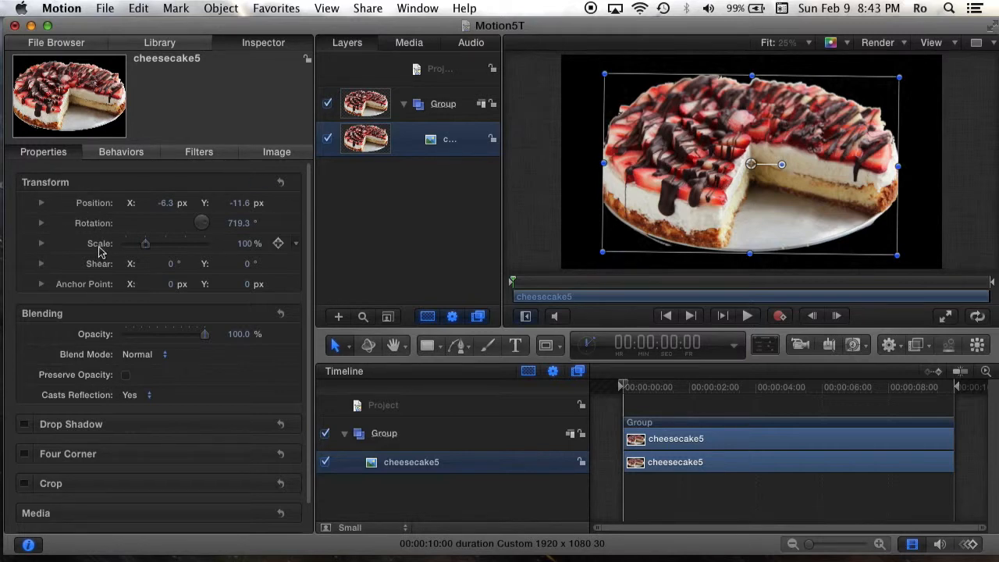
pyautogui.moveTo(144, 254); pyautogui.dragTo(145, 246)
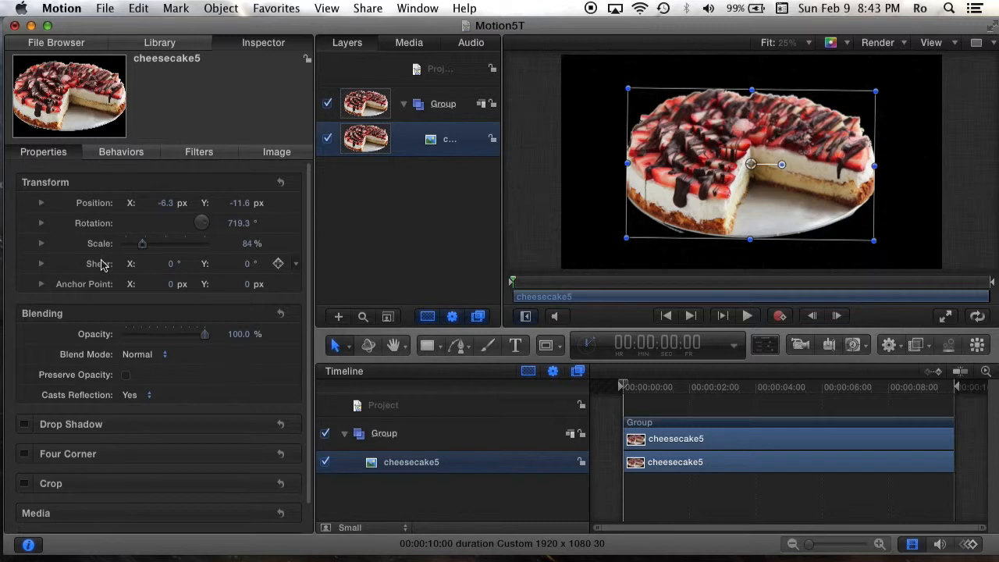
pyautogui.click(62, 156)
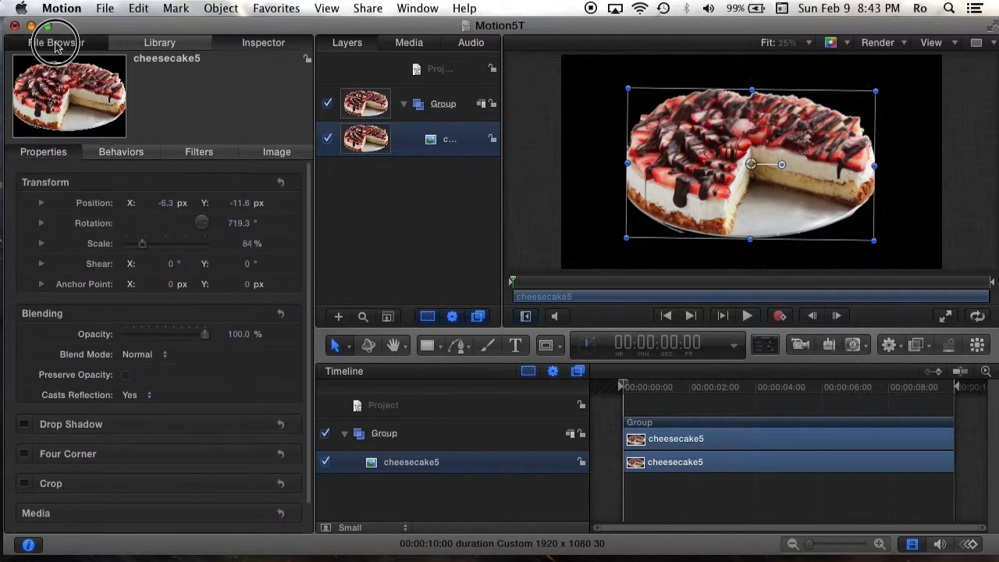
pyautogui.click(59, 42)
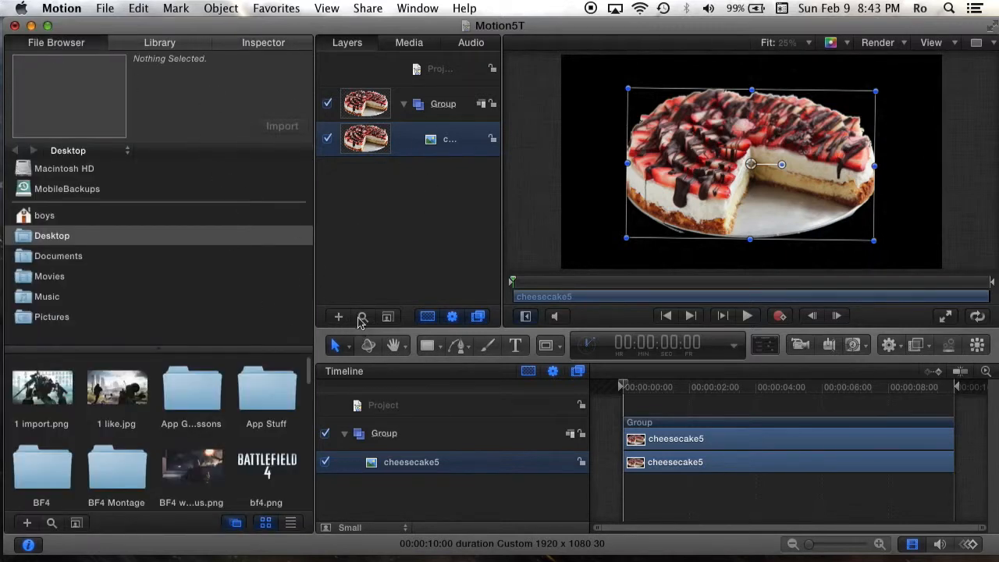
# Step: Deselect and reselect the cheesecake image, then shrink it slightly from its upper-right corner on the canvas
pyautogui.click(418, 259)
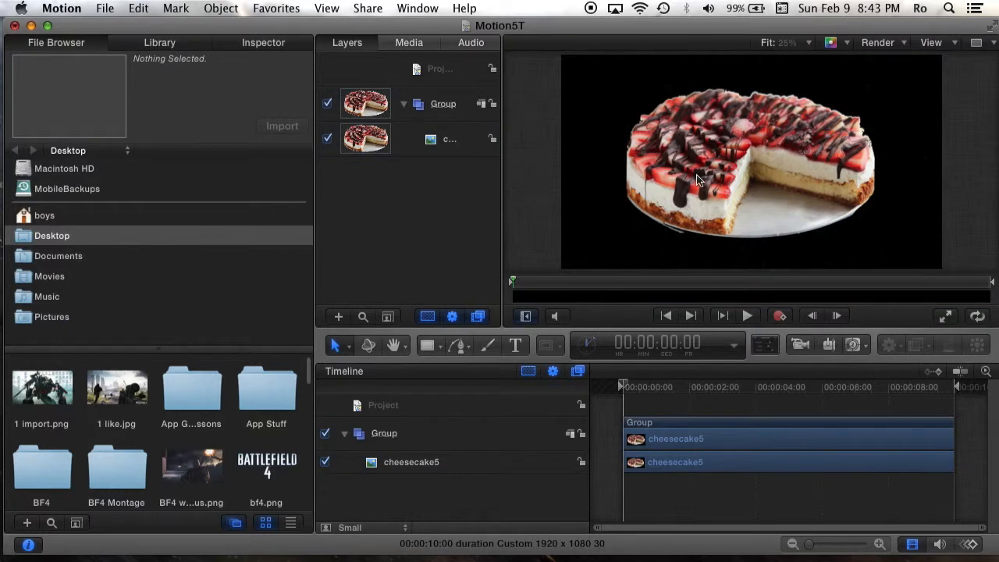
pyautogui.click(745, 181)
pyautogui.moveTo(875, 91); pyautogui.dragTo(870, 93)
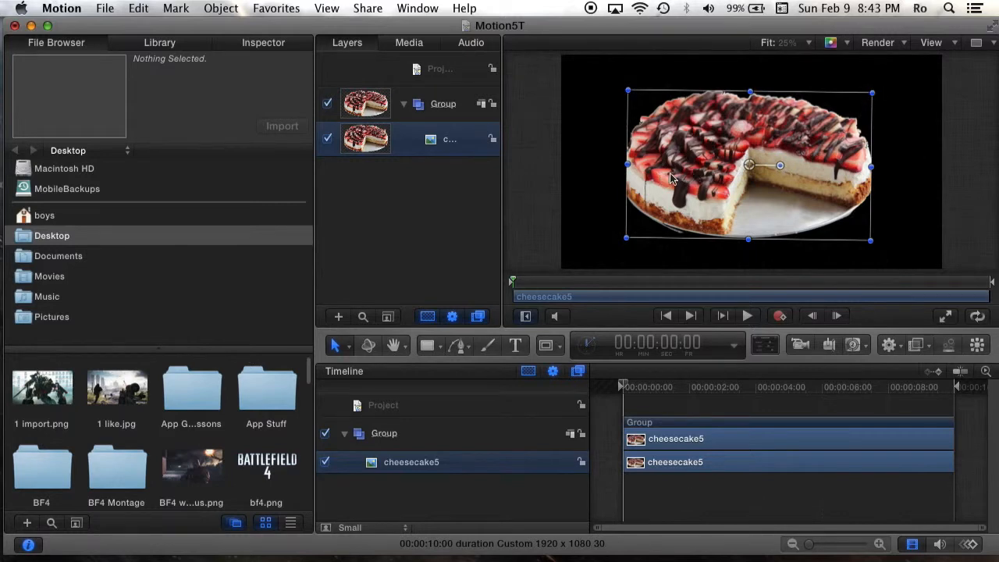